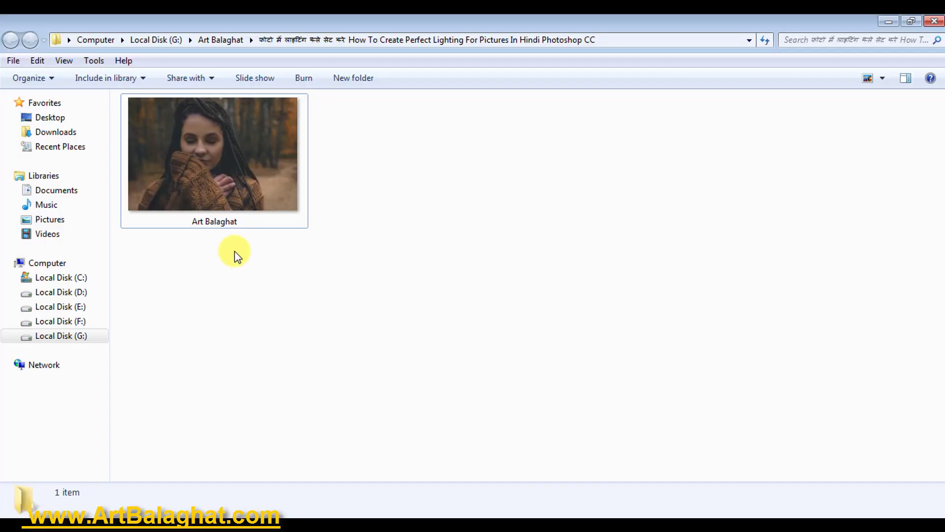
Open the braided-hair portrait at 95% view and duplicate the Background layer, selecting the copy.
drag(217, 148, 476, 228)
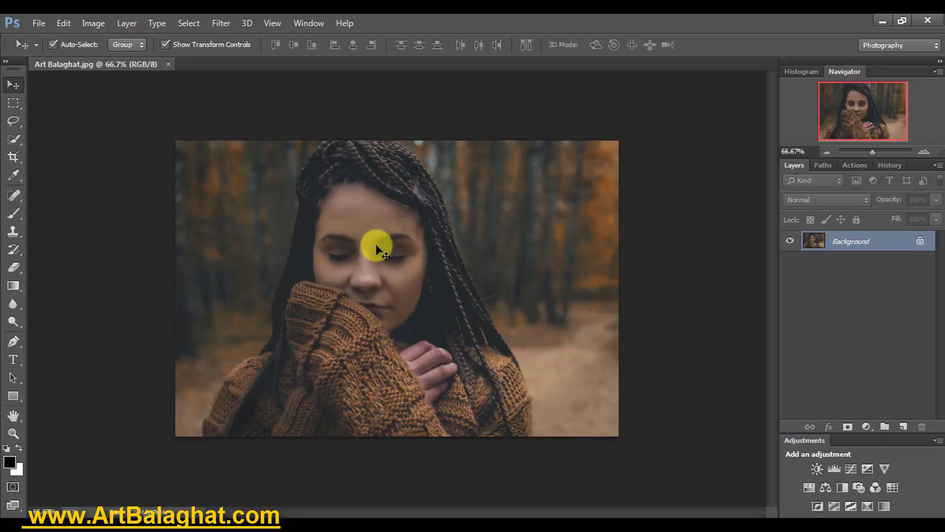
right_click(403, 219)
click(412, 229)
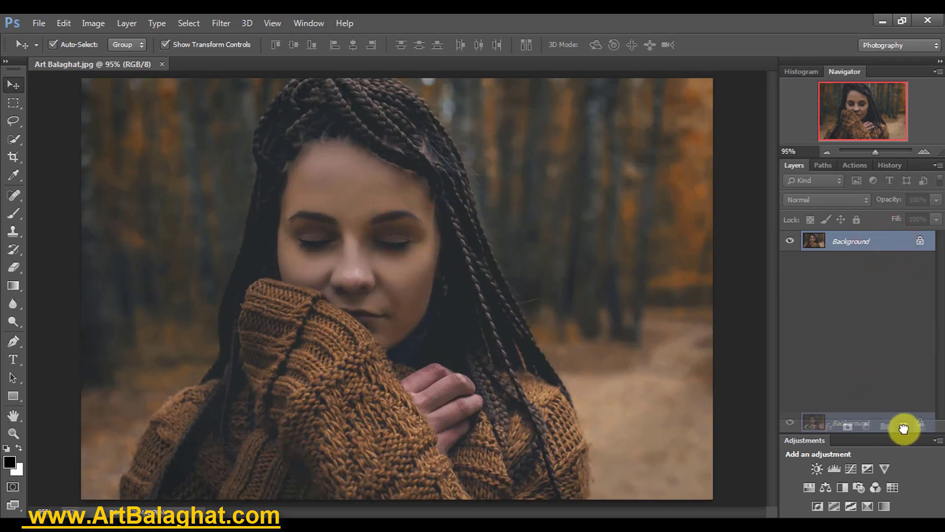
drag(887, 249, 902, 427)
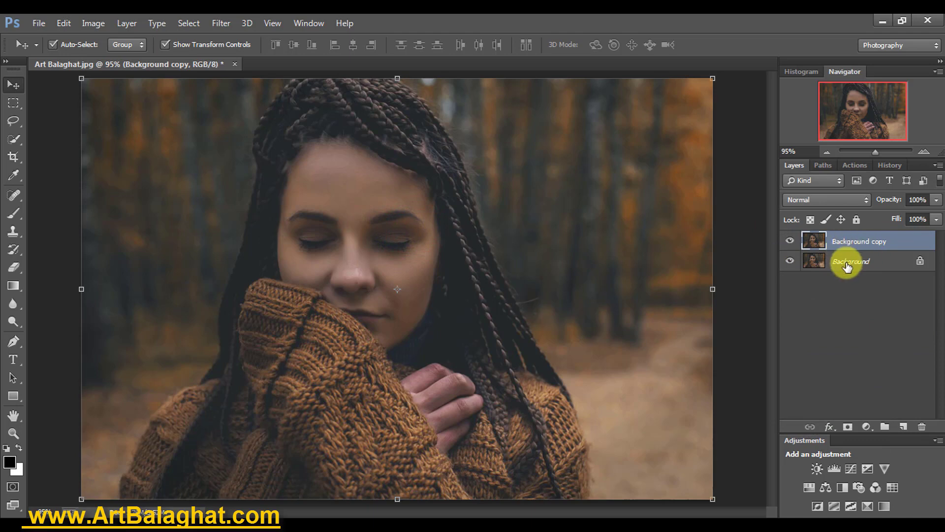
click(882, 263)
click(884, 241)
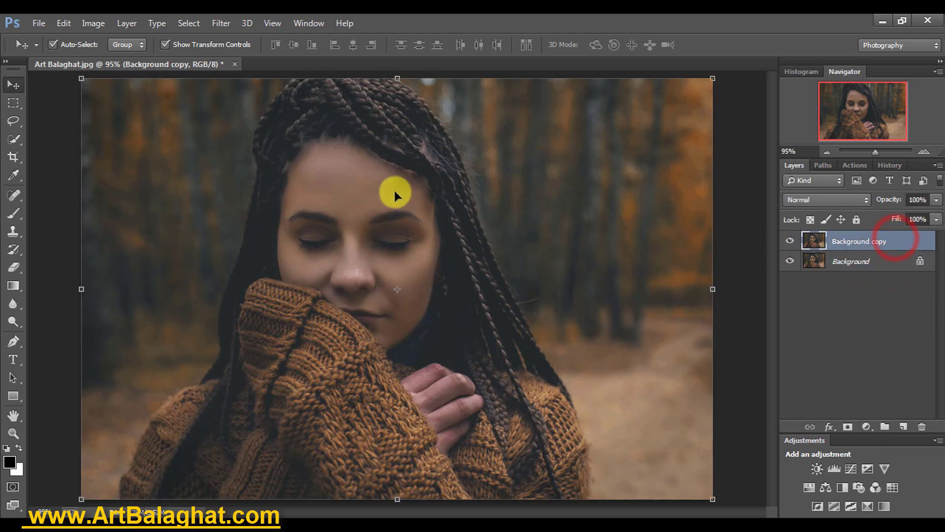
Apply Auto Contrast to the Background copy after trying and undoing Auto Tone.
click(93, 25)
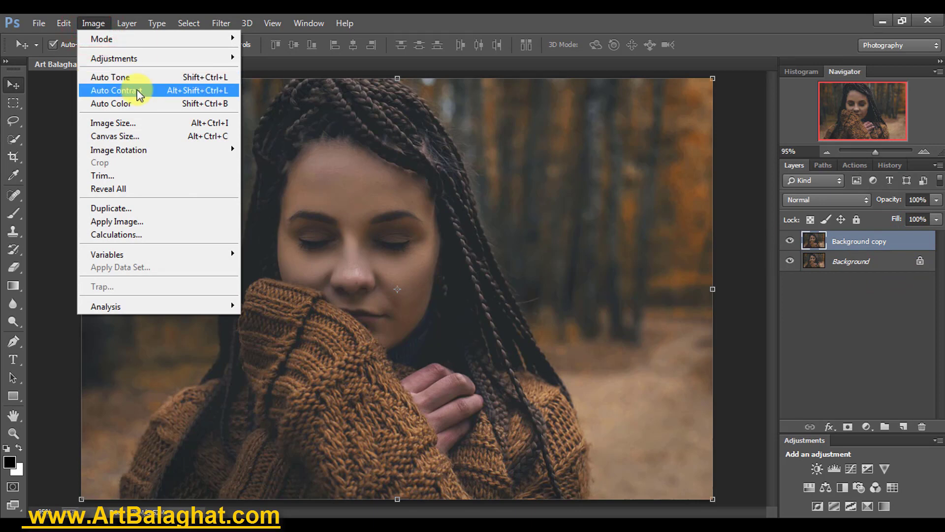
click(152, 77)
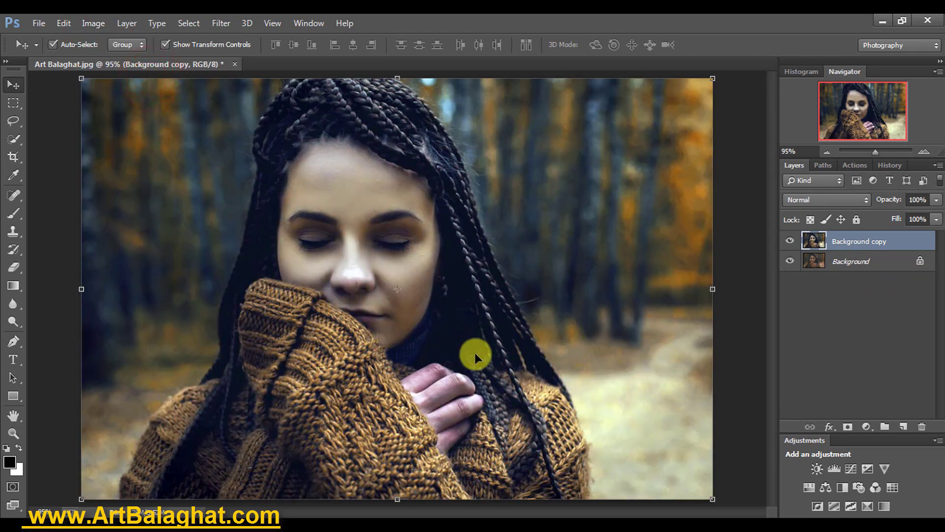
click(63, 23)
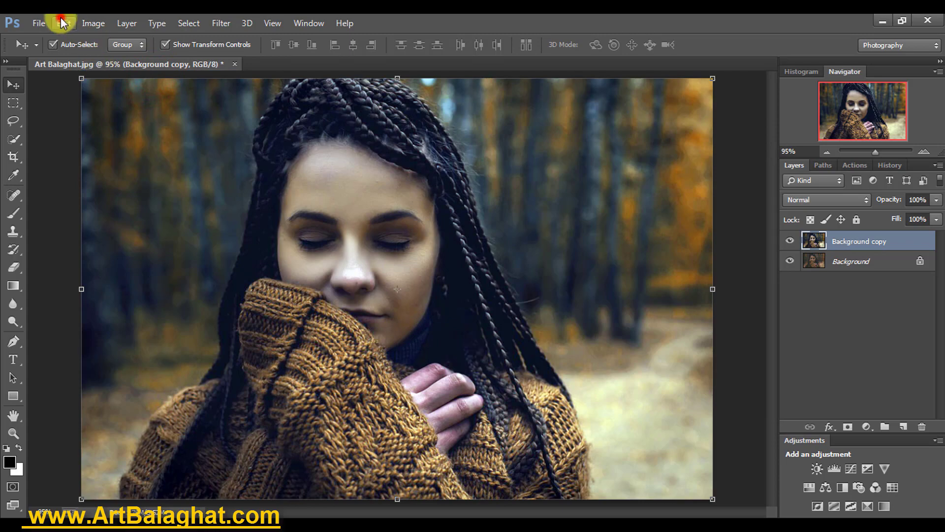
click(103, 23)
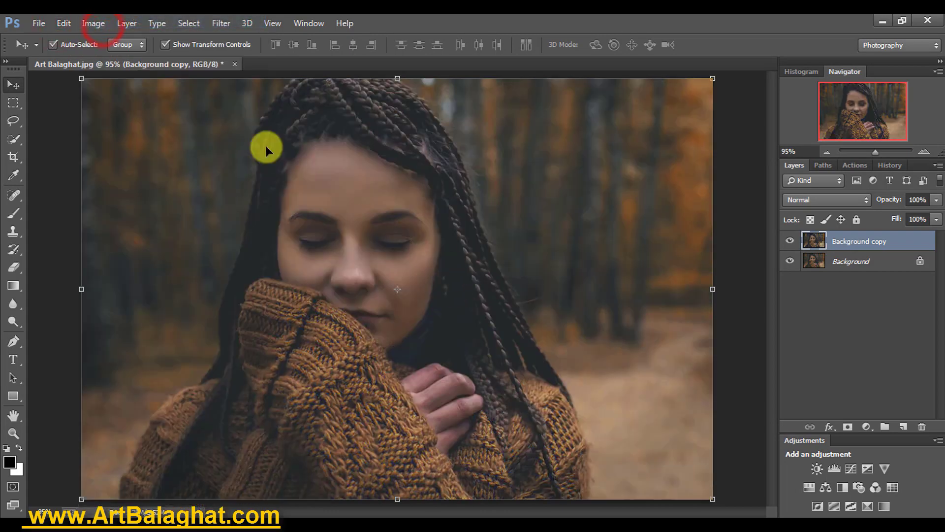
click(92, 23)
click(119, 91)
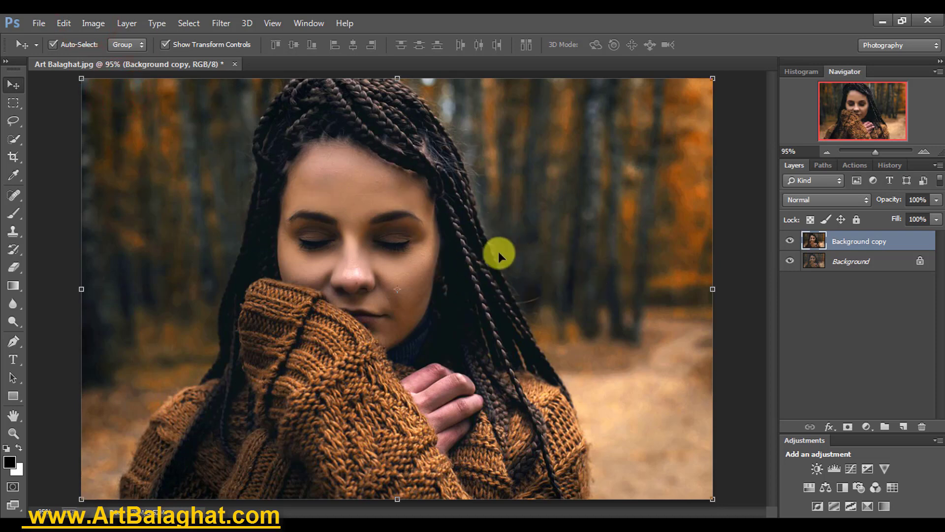
Fade the Auto Contrast on the Background copy to about 73% opacity.
click(59, 23)
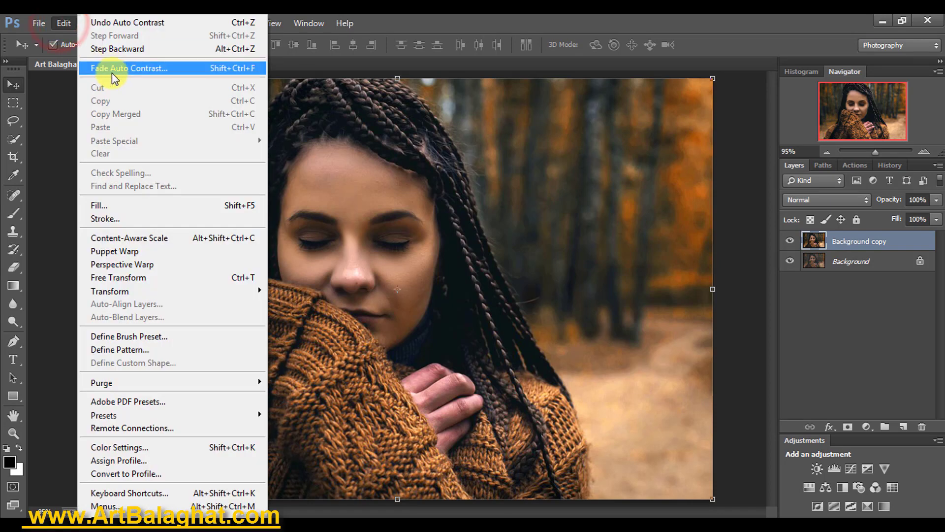
click(132, 69)
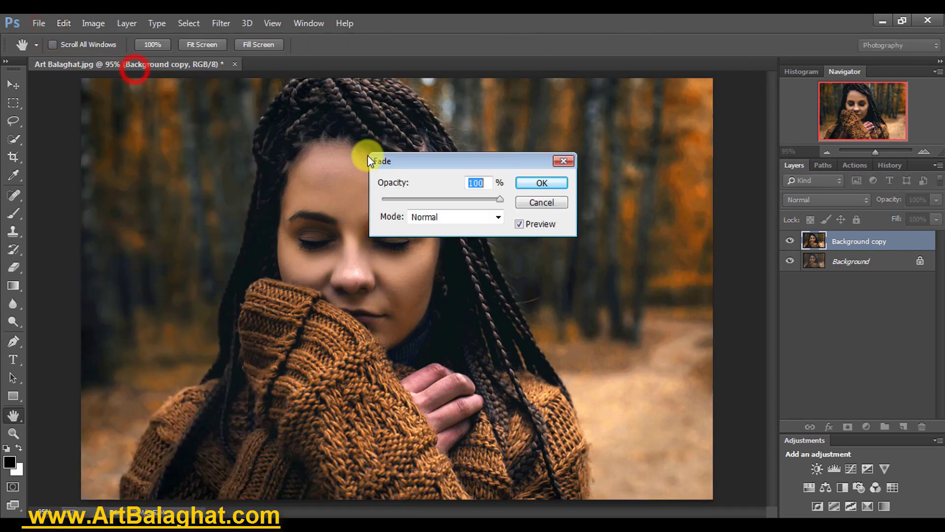
click(450, 200)
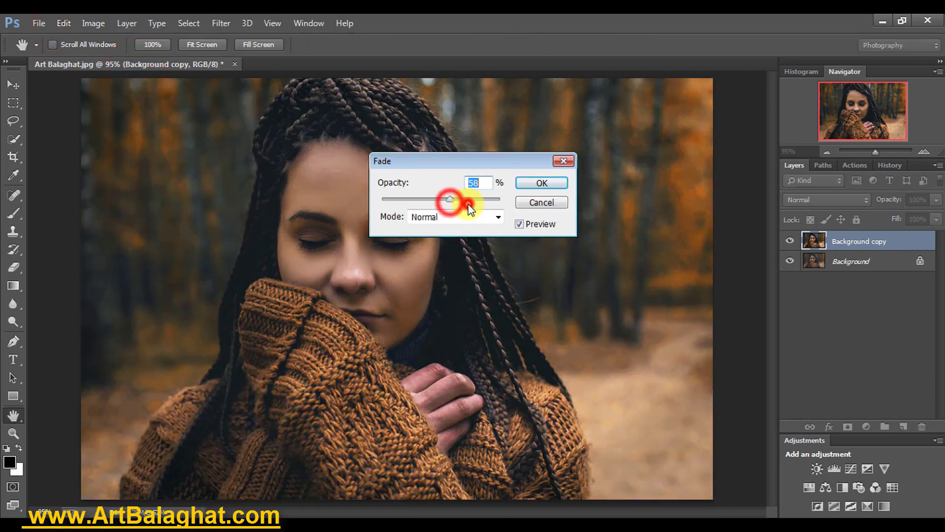
click(542, 183)
key(v)
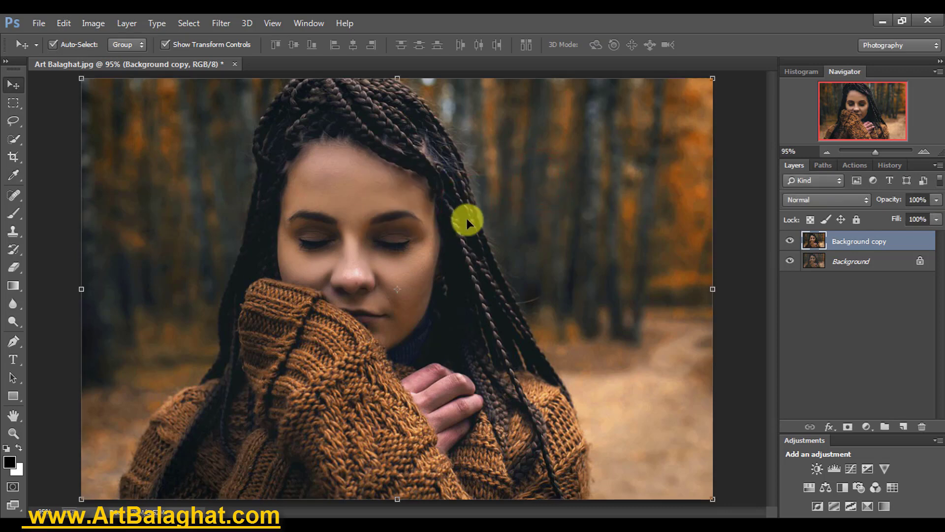
Raise the photo's brightness to 10 with Brightness/Contrast.
click(93, 23)
click(129, 58)
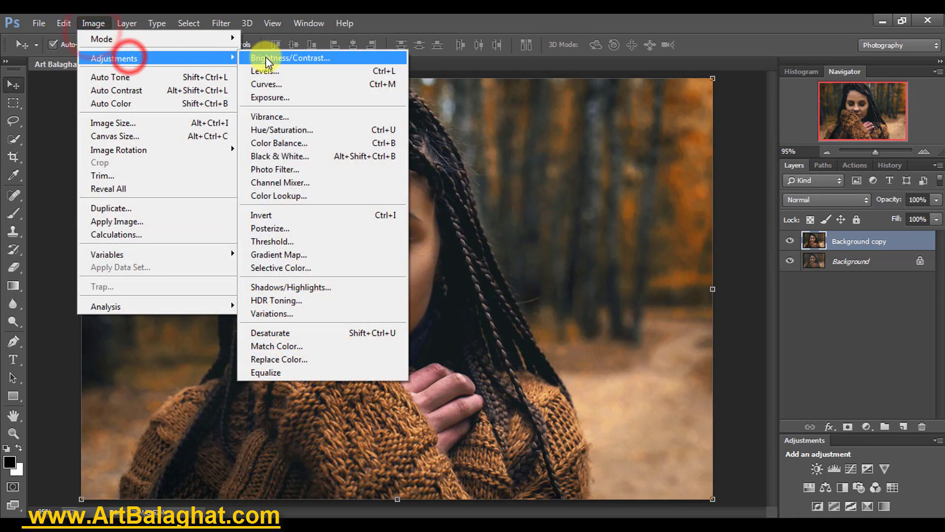
click(266, 58)
drag(441, 187, 446, 188)
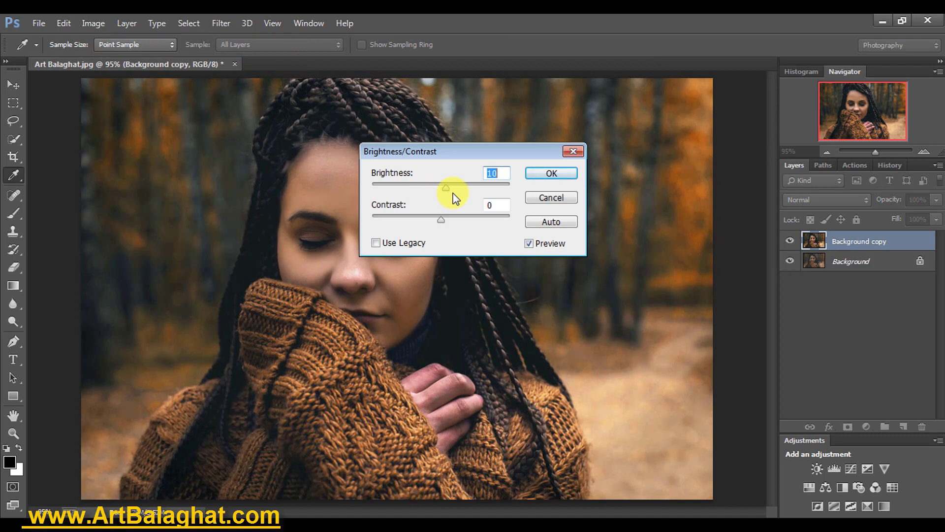
click(551, 173)
key(v)
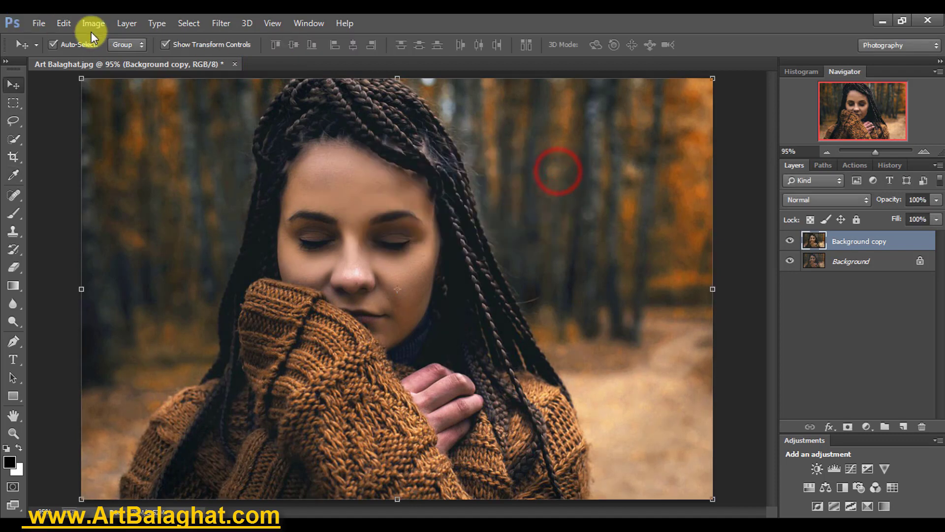
click(93, 23)
click(130, 58)
click(305, 72)
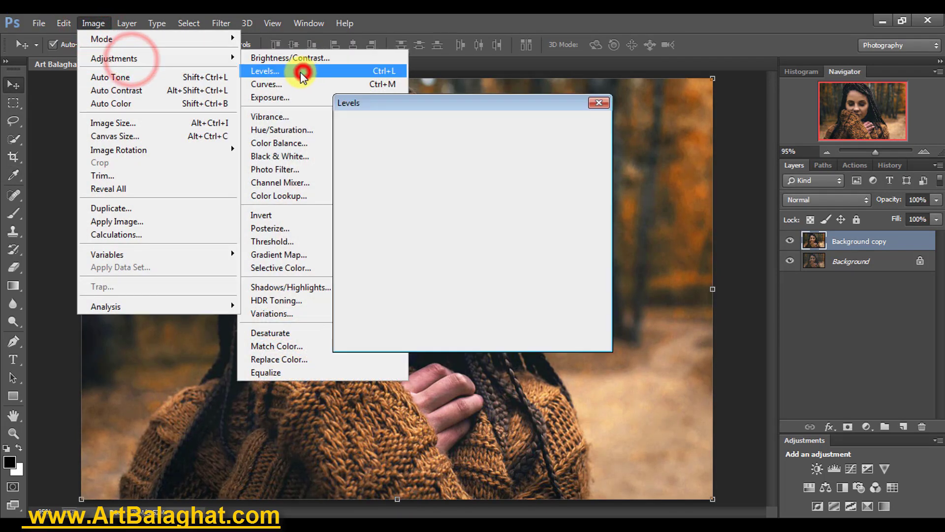
drag(441, 255, 426, 255)
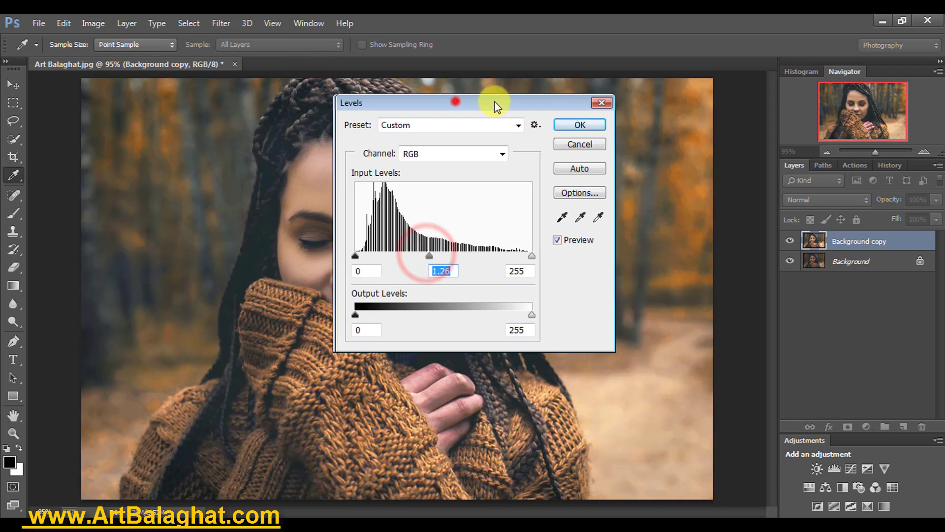
drag(494, 103, 745, 95)
drag(676, 248, 684, 248)
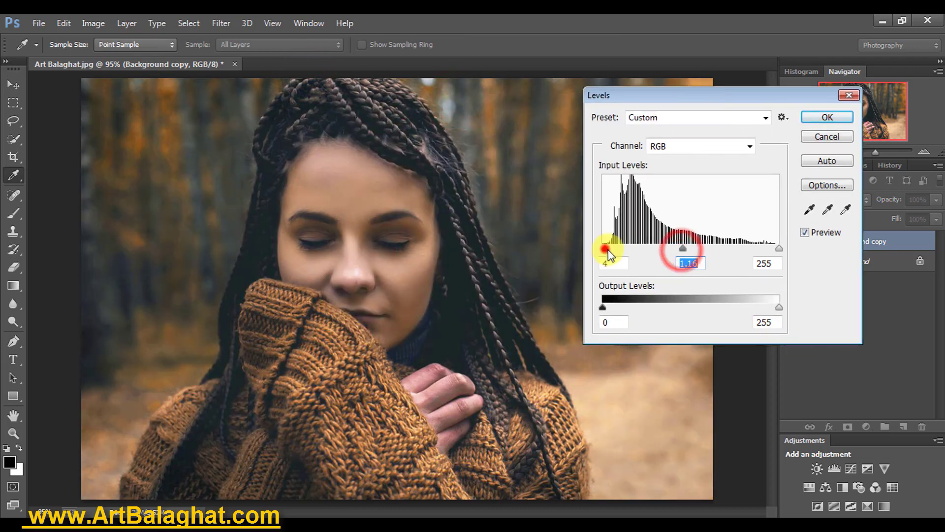
drag(603, 248, 608, 248)
drag(778, 248, 773, 248)
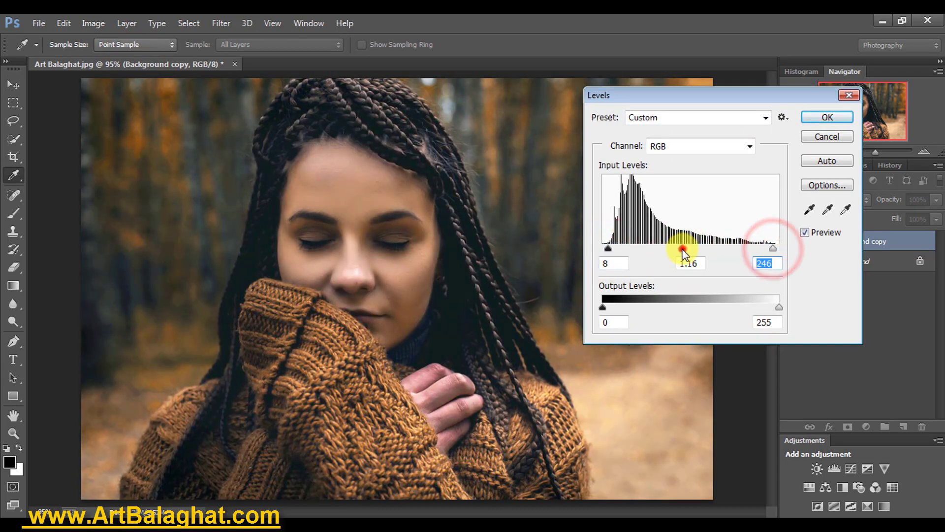
drag(682, 248, 678, 248)
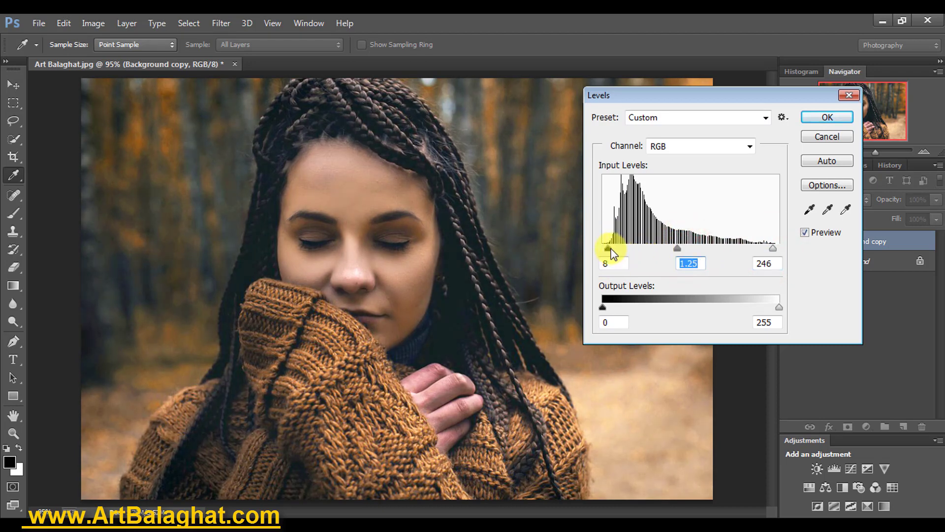
drag(608, 249, 610, 248)
click(818, 120)
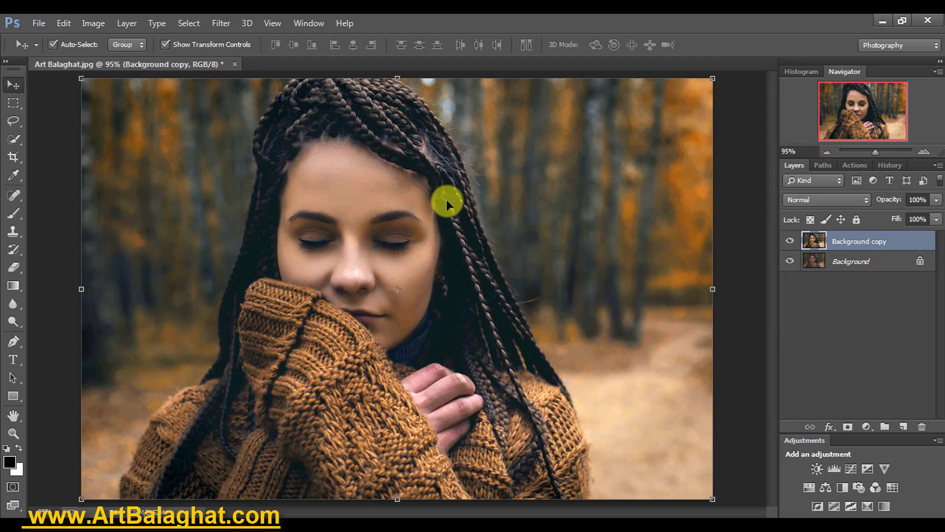
Start a Selective Color adjustment on the Default preset, giving the Blacks Black +7.
click(93, 23)
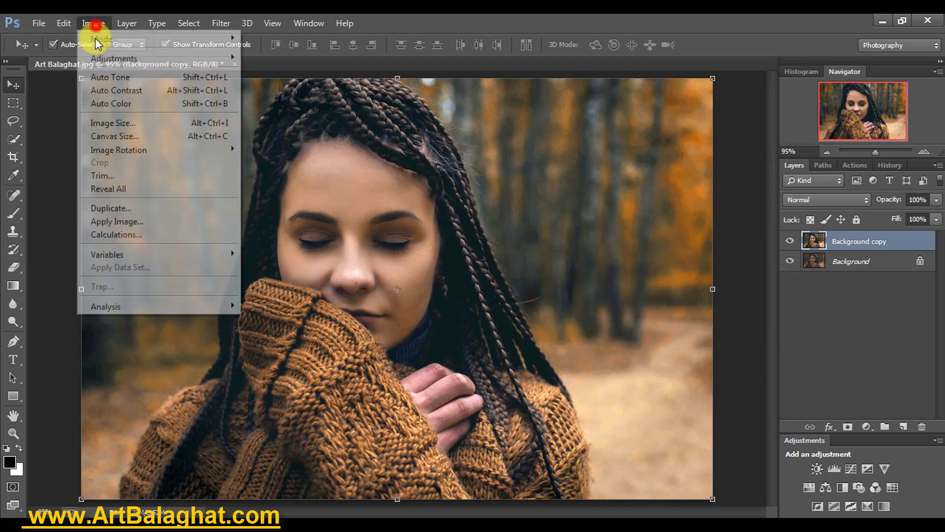
click(113, 58)
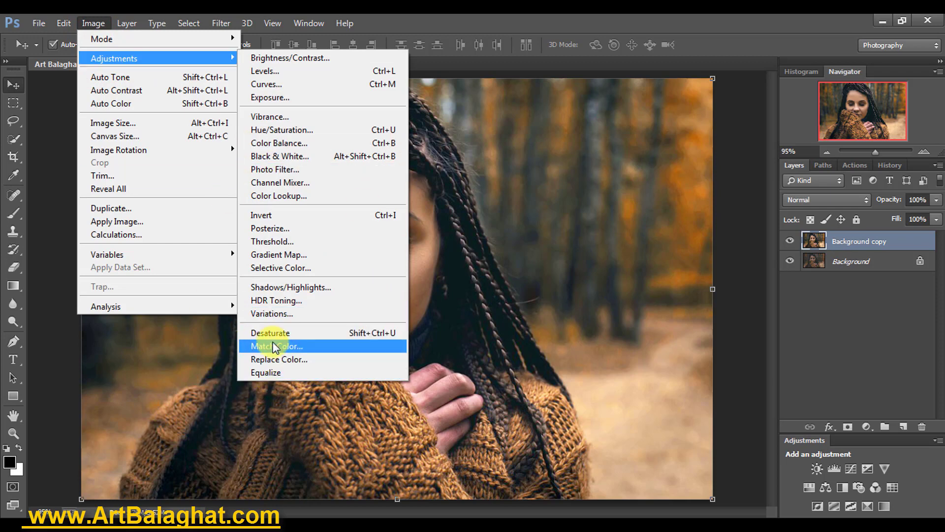
click(269, 268)
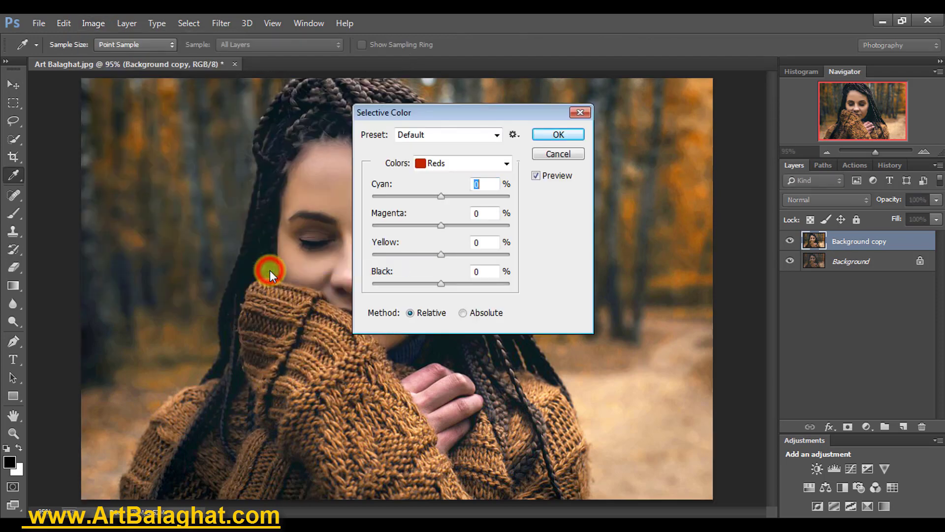
click(450, 119)
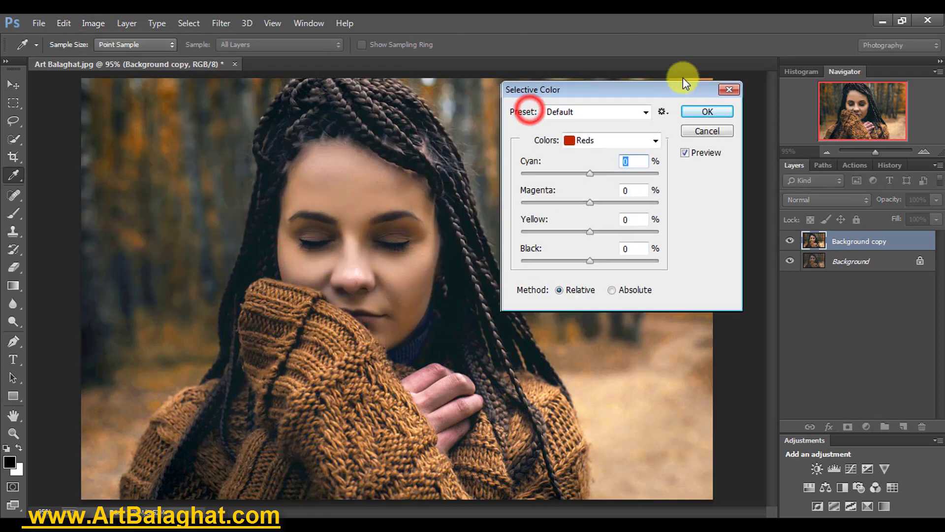
drag(528, 112, 687, 64)
click(608, 86)
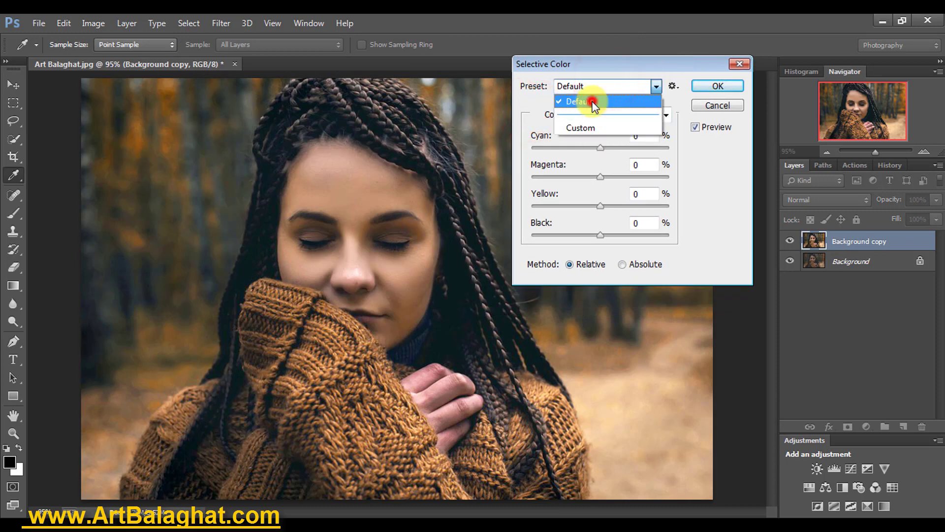
click(593, 100)
click(586, 87)
click(598, 114)
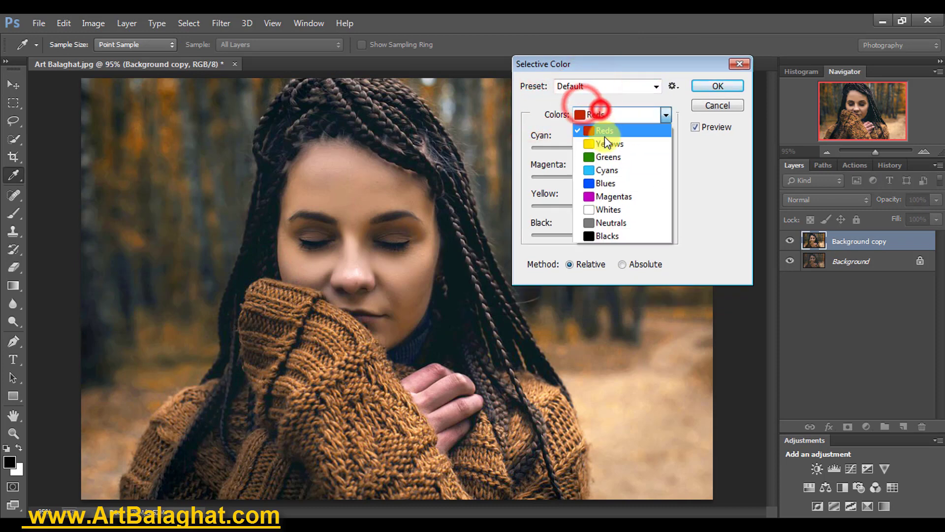
click(603, 235)
drag(603, 235, 605, 235)
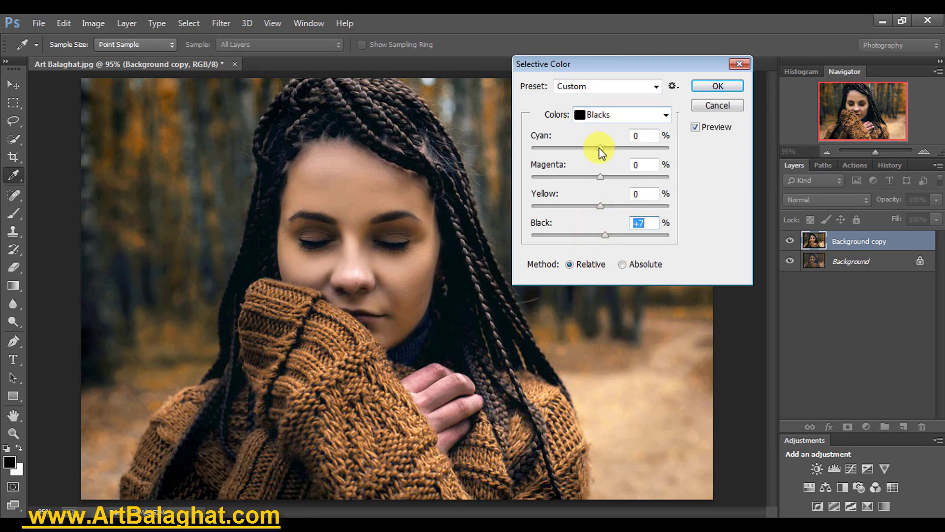
drag(600, 206, 601, 208)
Set Yellows to Cyan -46, Magenta +5, Yellow +22, Black -2, and Reds Black +26, then apply.
click(600, 118)
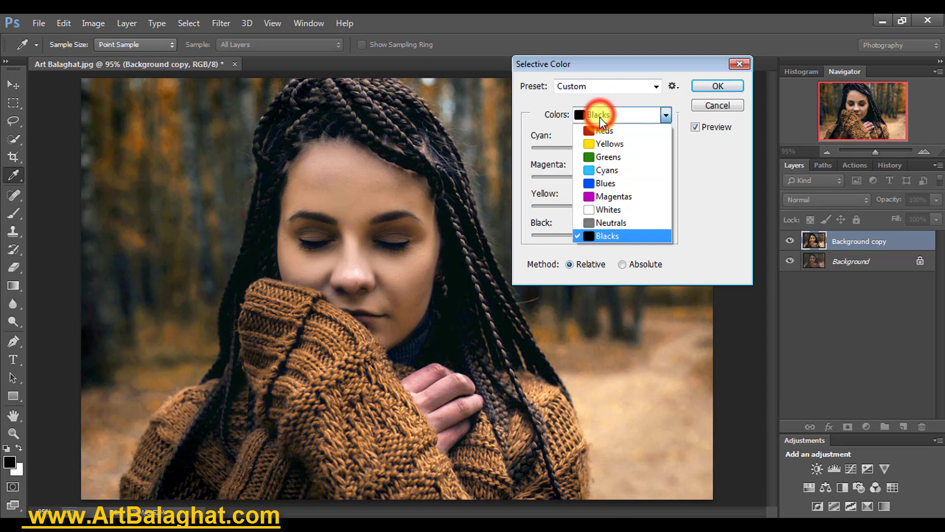
click(603, 143)
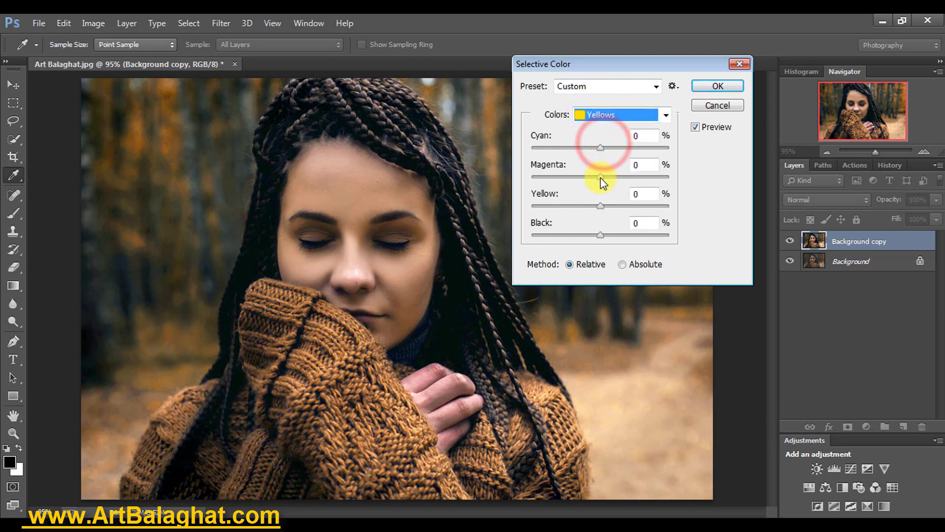
mouse_move(600, 176)
mouse_down()
mouse_move(621, 206)
mouse_move(599, 235)
mouse_up()
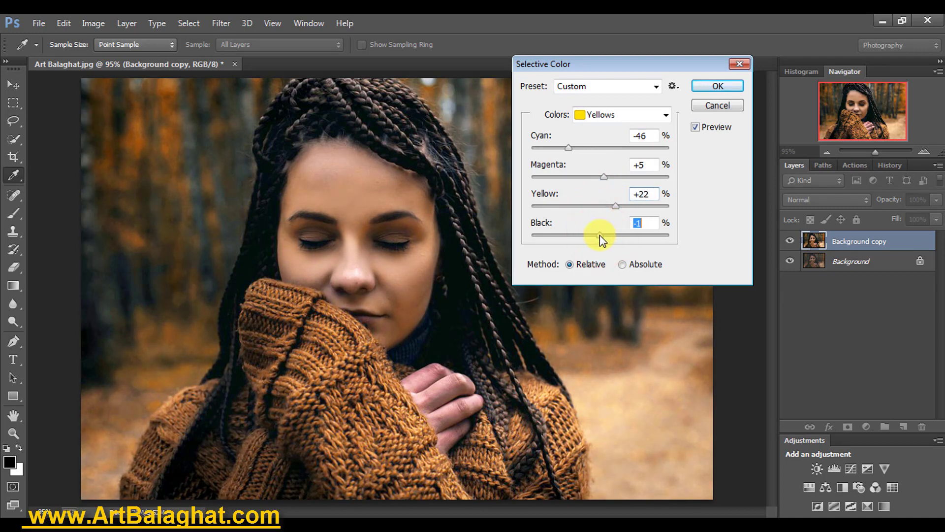
click(603, 85)
click(608, 114)
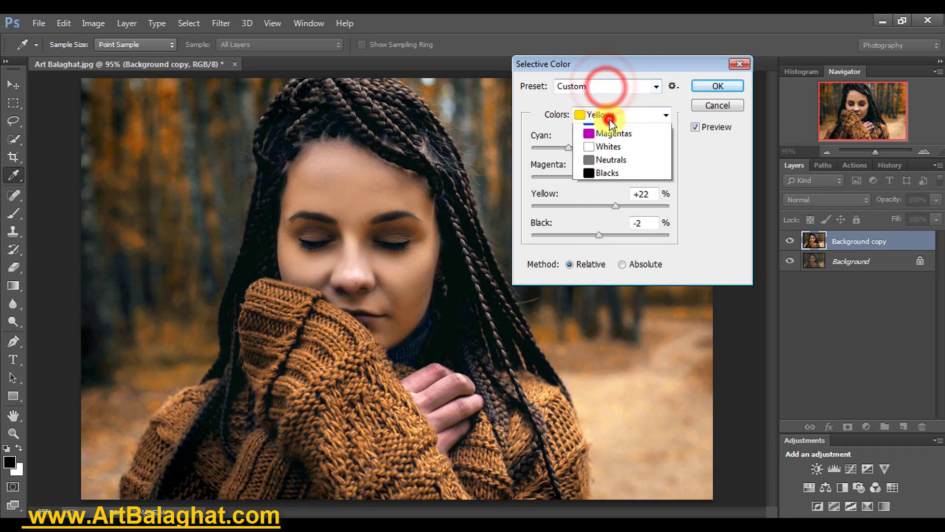
click(609, 133)
mouse_move(600, 235)
mouse_down()
mouse_move(618, 234)
mouse_move(596, 206)
mouse_up()
click(706, 86)
key(v)
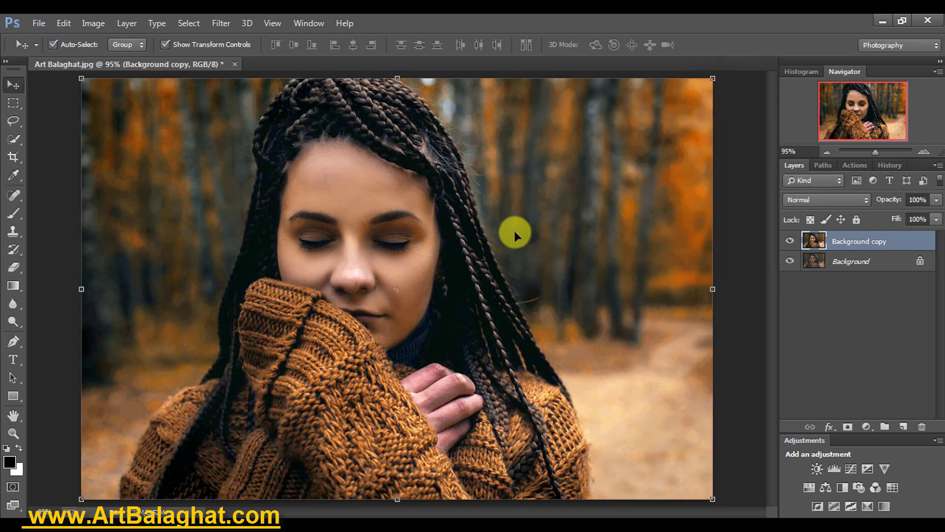
Lift the RGB curve slightly (167 to 172) to brighten the Background copy.
click(93, 23)
click(108, 59)
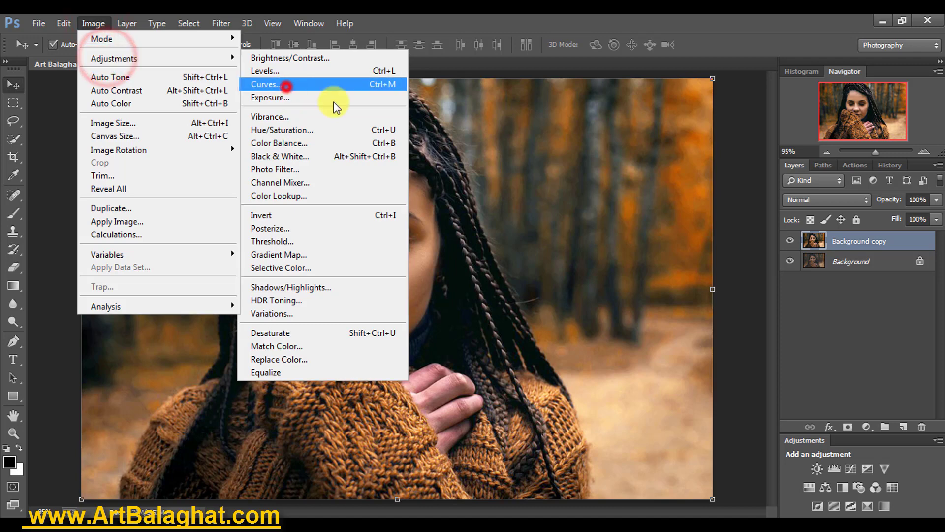
click(286, 87)
drag(481, 197, 481, 194)
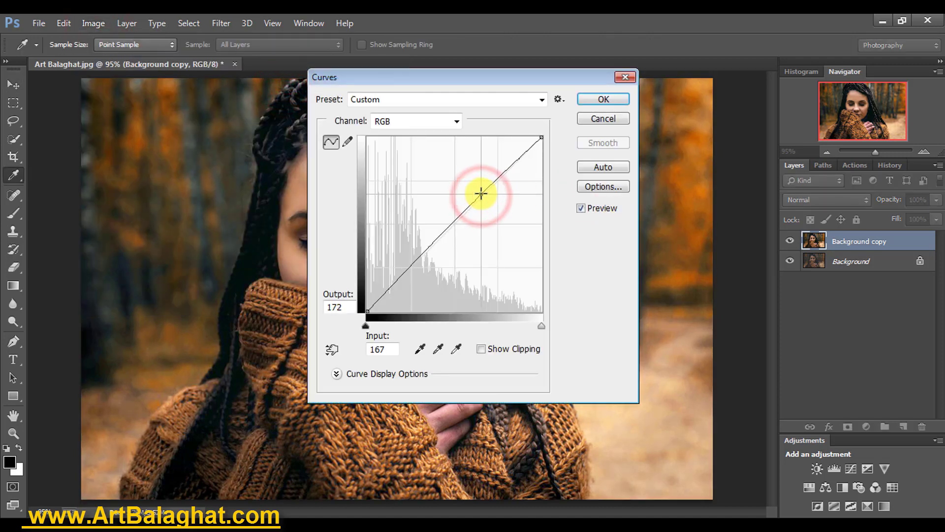
click(593, 99)
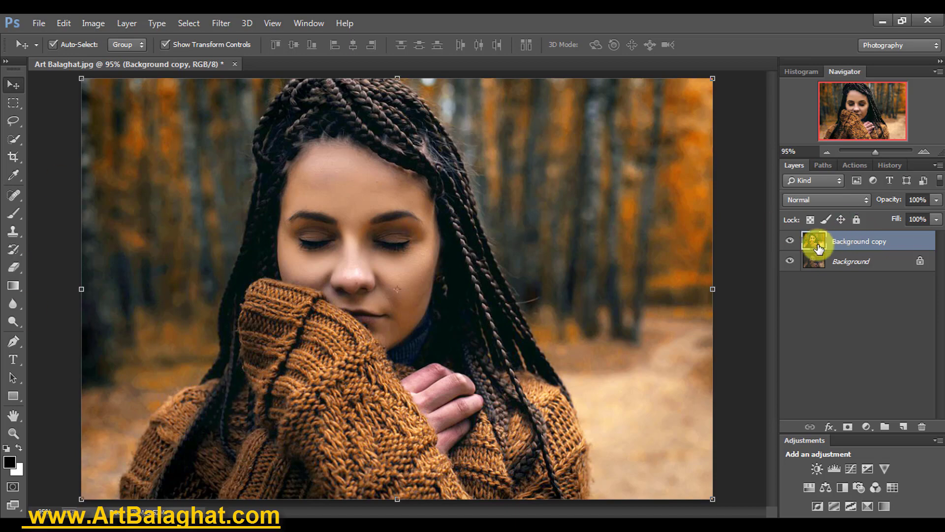
Toggle the Background copy's visibility twice to compare it with the original.
click(790, 242)
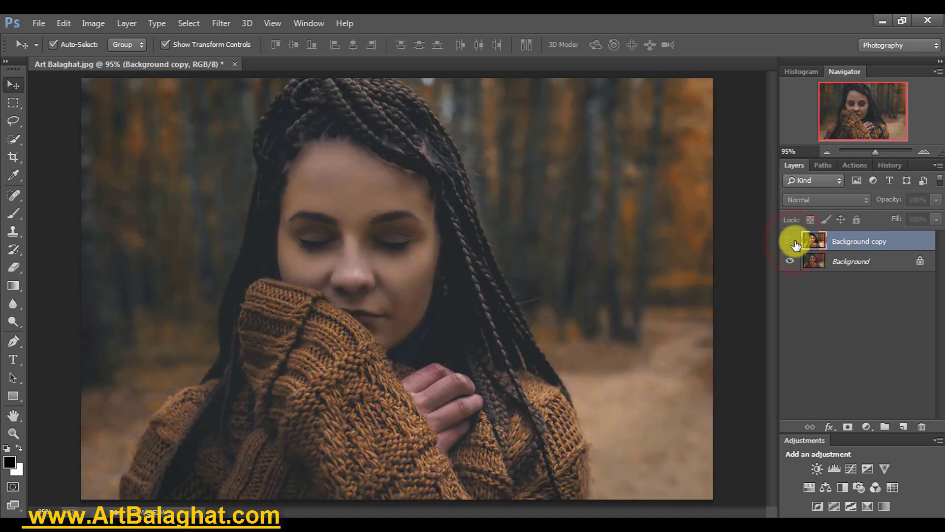
click(791, 241)
click(794, 243)
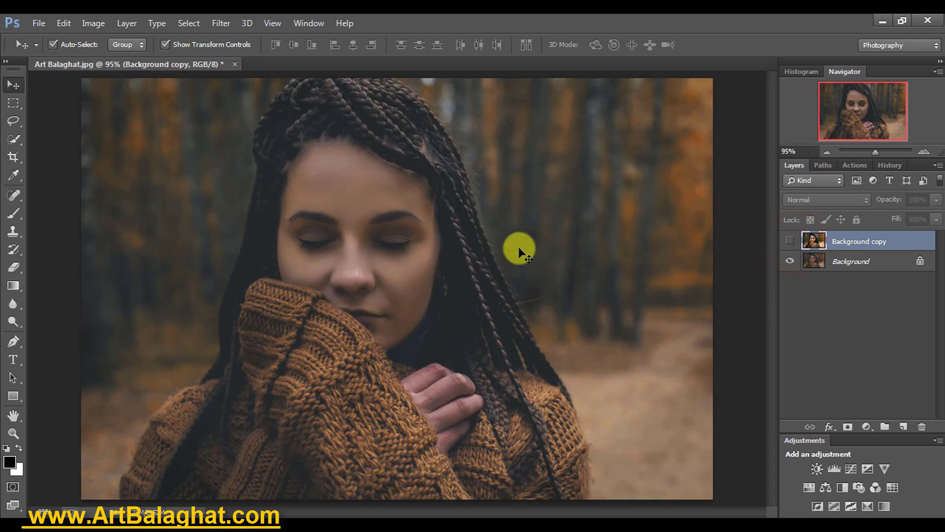
click(789, 241)
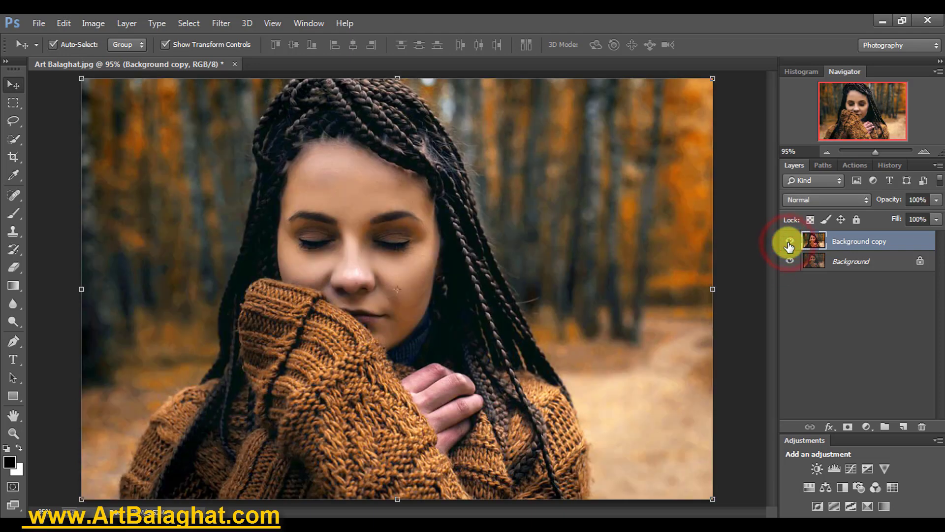
Zoom in on the woman's nose and hide the transform handles.
scroll(392, 247, up, 3)
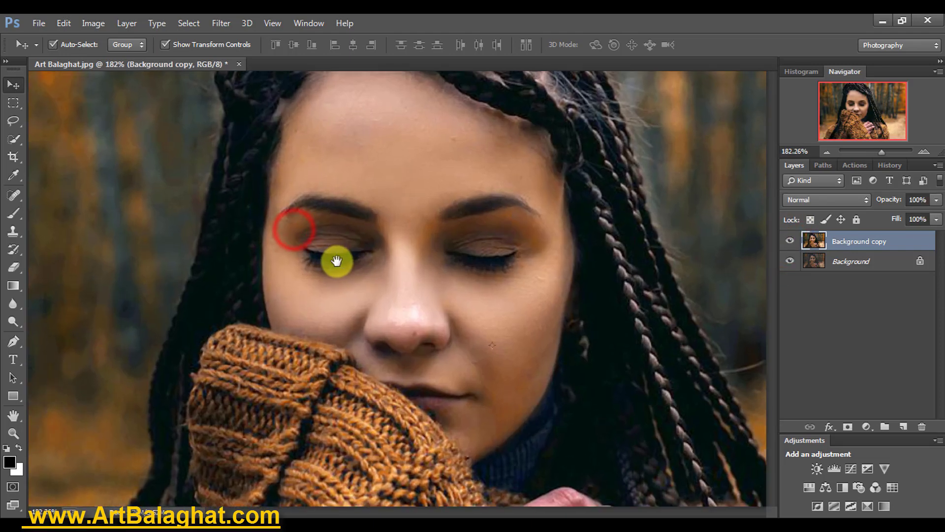
right_click(418, 243)
scroll(418, 243, down, 3)
click(196, 44)
click(364, 260)
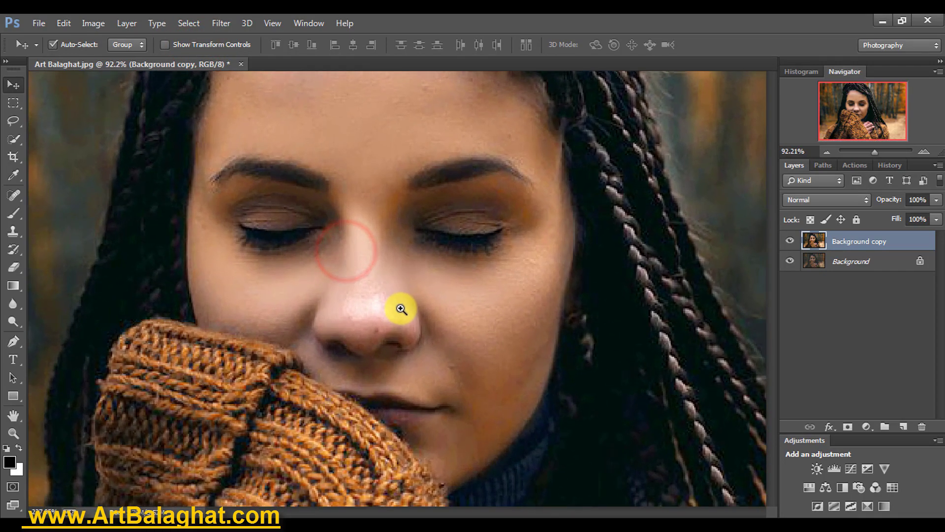
drag(352, 257, 382, 302)
Set up the Clone Stamp with 36% opacity, 66% flow and a 34 px brush.
click(844, 242)
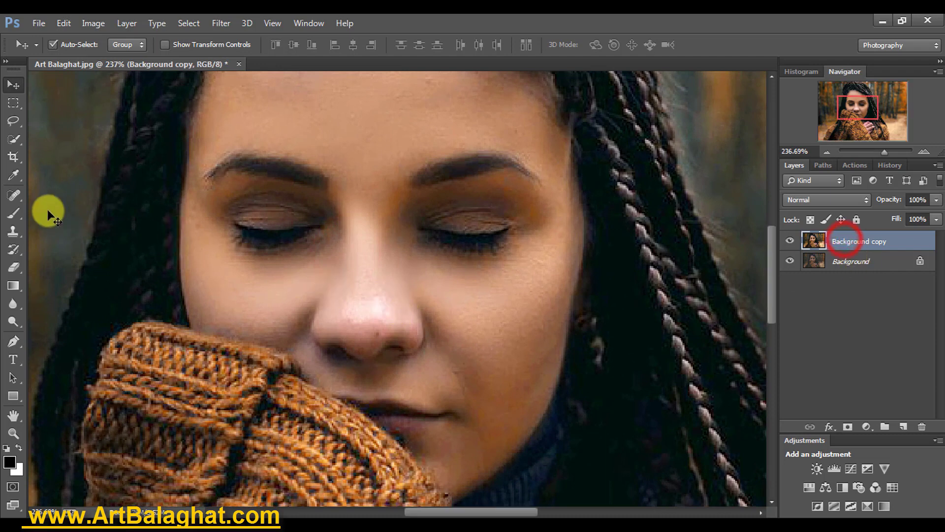
click(14, 196)
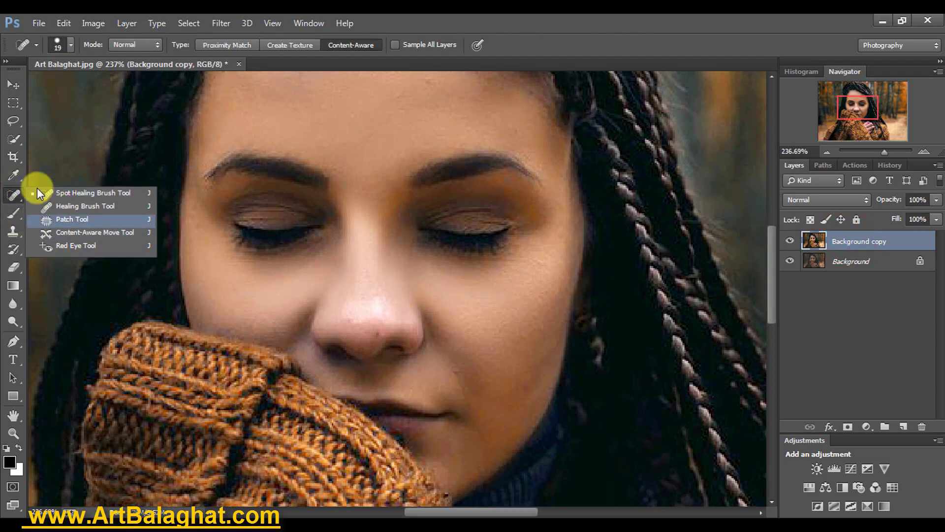
click(61, 195)
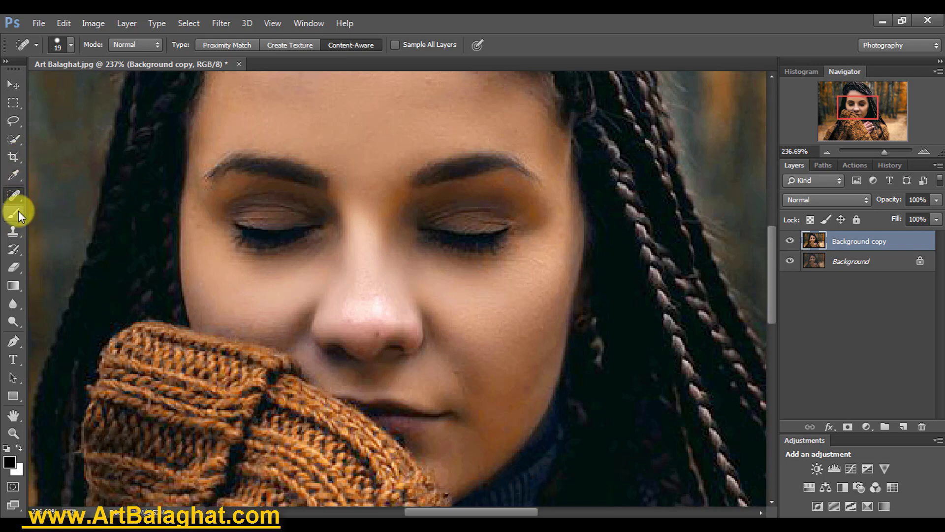
click(15, 212)
click(13, 231)
click(72, 229)
click(289, 45)
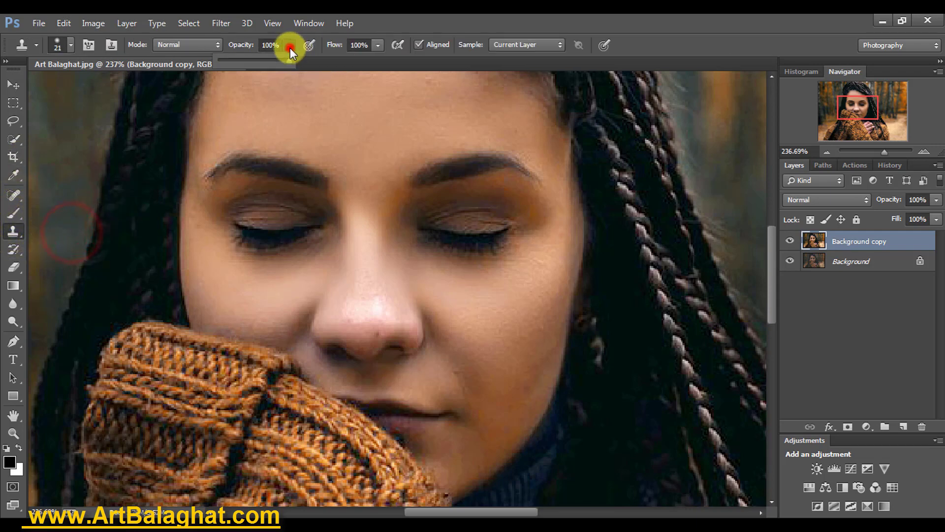
drag(290, 60, 244, 60)
click(377, 45)
drag(377, 60, 354, 60)
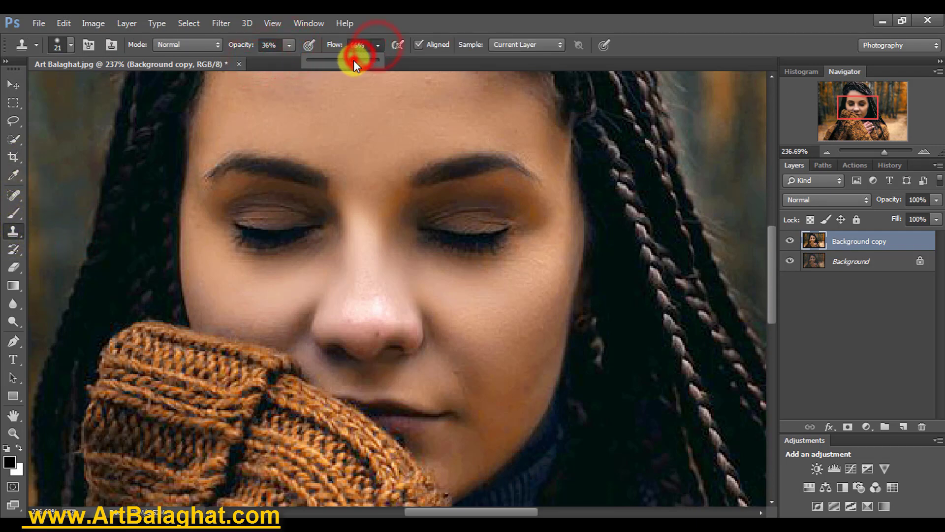
right_click(382, 173)
click(467, 205)
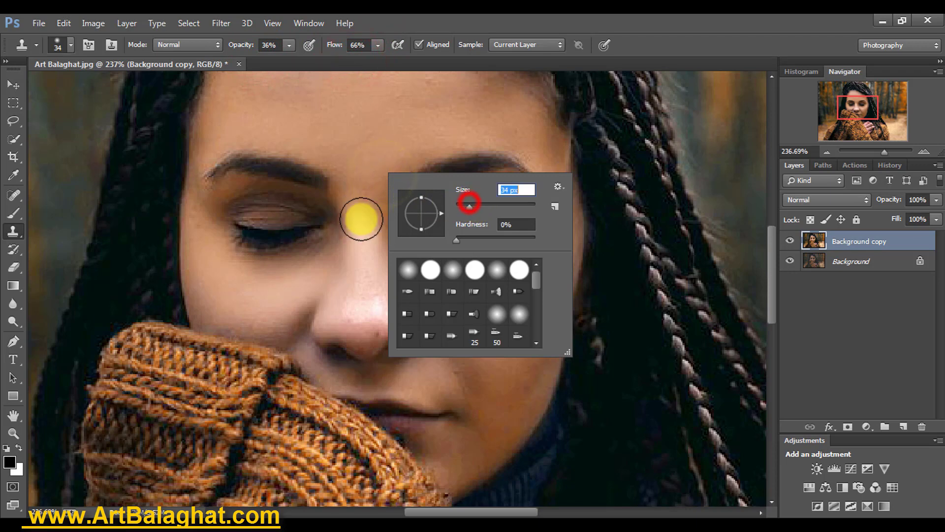
click(365, 253)
Sample clean skin on the nose bridge, clone it over the nose spots, and fit the portrait on screen.
click(372, 259)
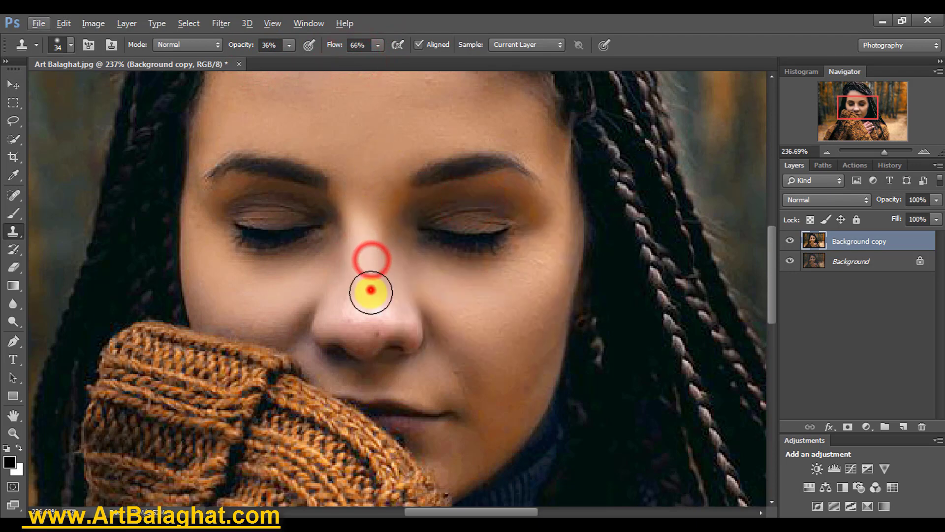
click(363, 295)
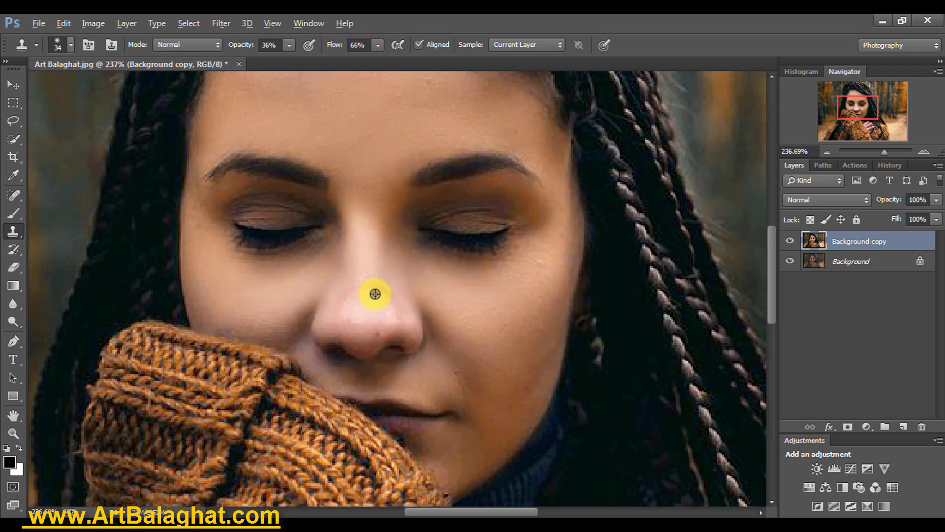
click(373, 293)
click(392, 317)
click(352, 312)
right_click(414, 213)
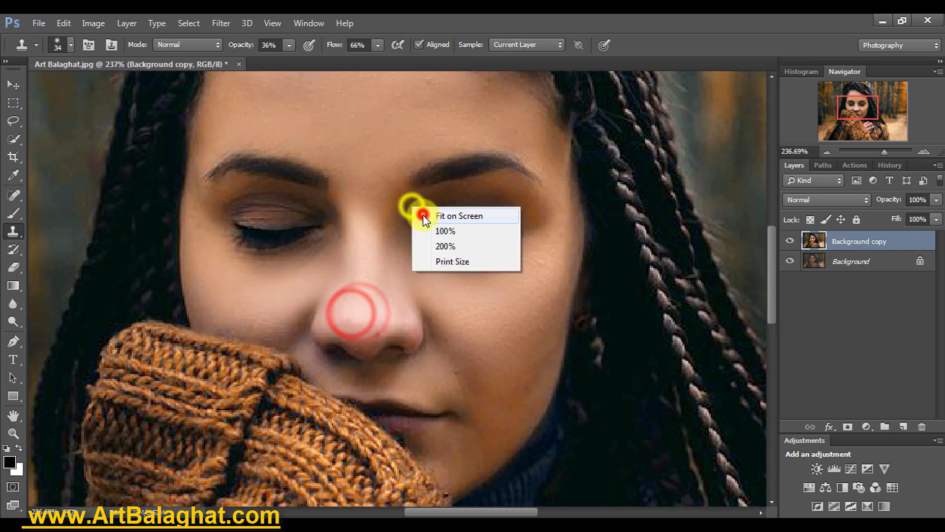
click(433, 214)
key(b)
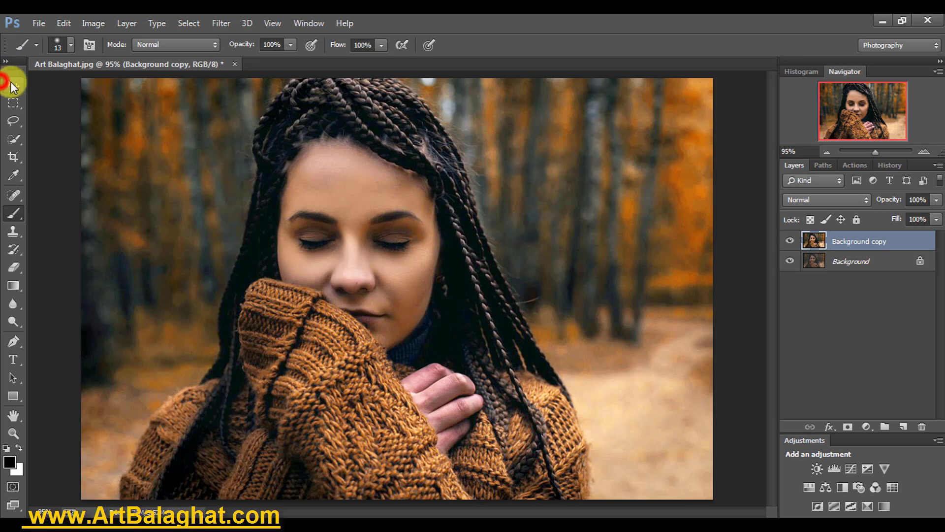
click(14, 85)
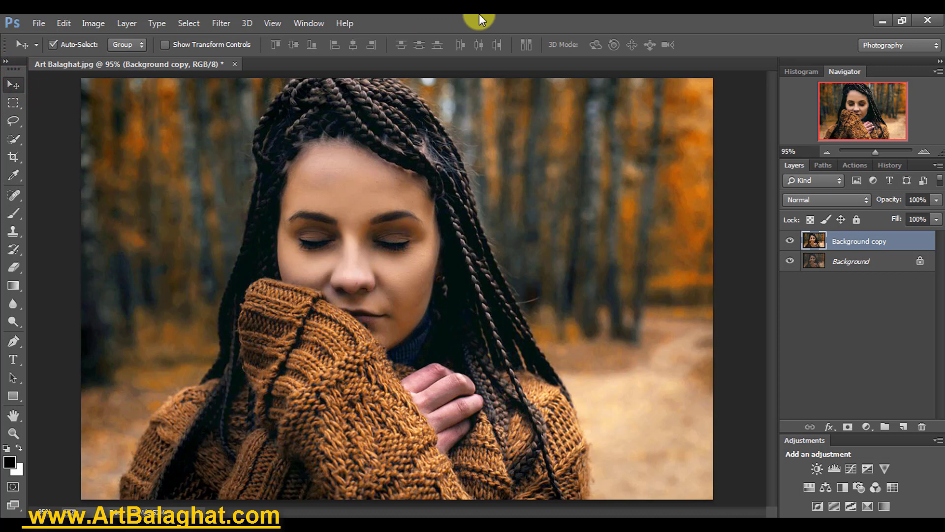
Add a Levels adjustment layer blended as Soft Light at 9% opacity.
click(872, 430)
click(922, 428)
click(866, 428)
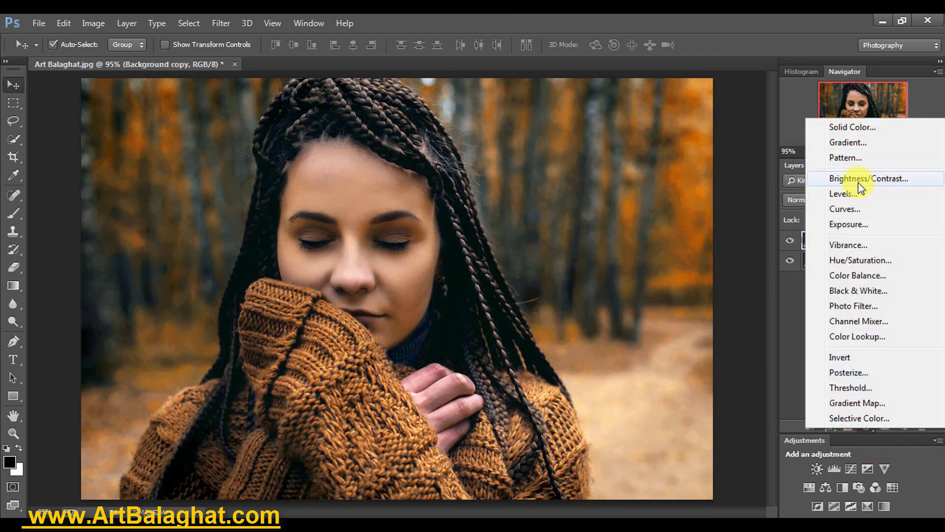
click(859, 193)
click(494, 149)
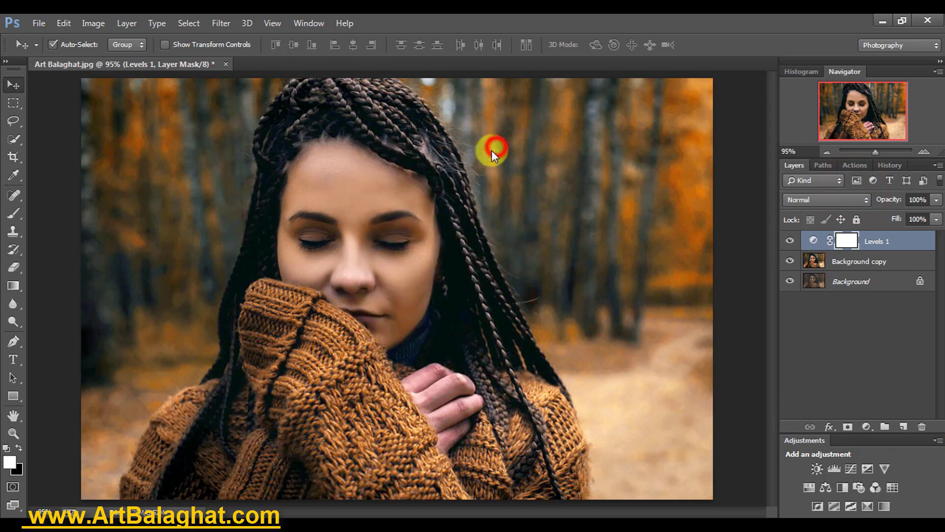
click(803, 201)
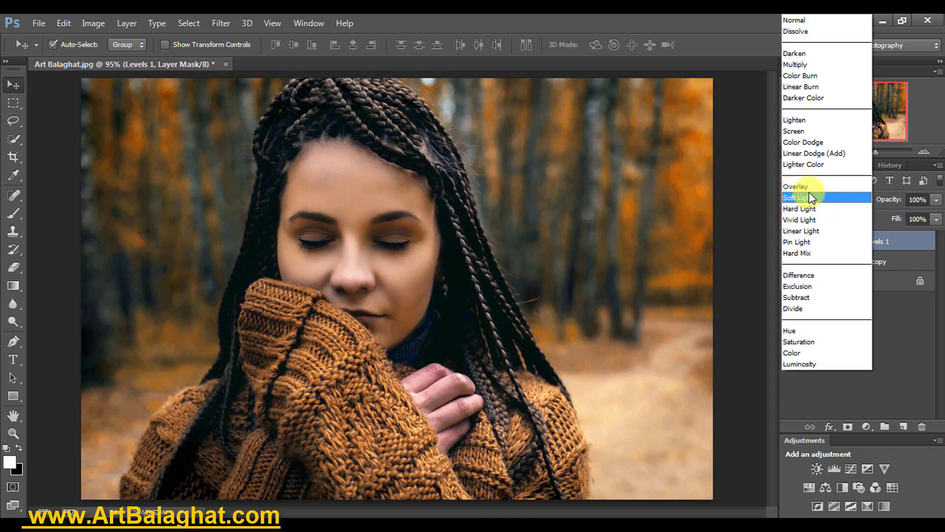
click(803, 197)
click(936, 199)
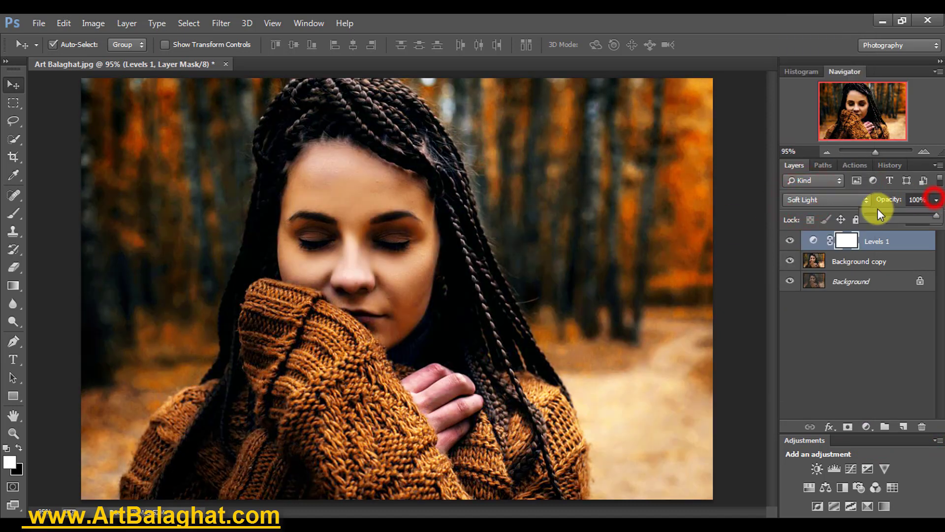
click(870, 217)
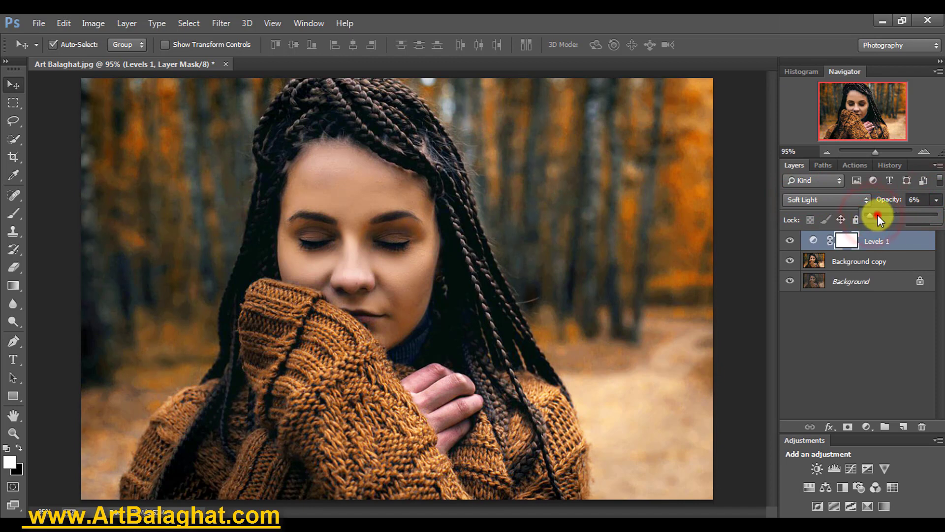
drag(870, 217, 873, 215)
Raise the Levels midtones to 3.42 and toggle the layer to compare.
click(828, 241)
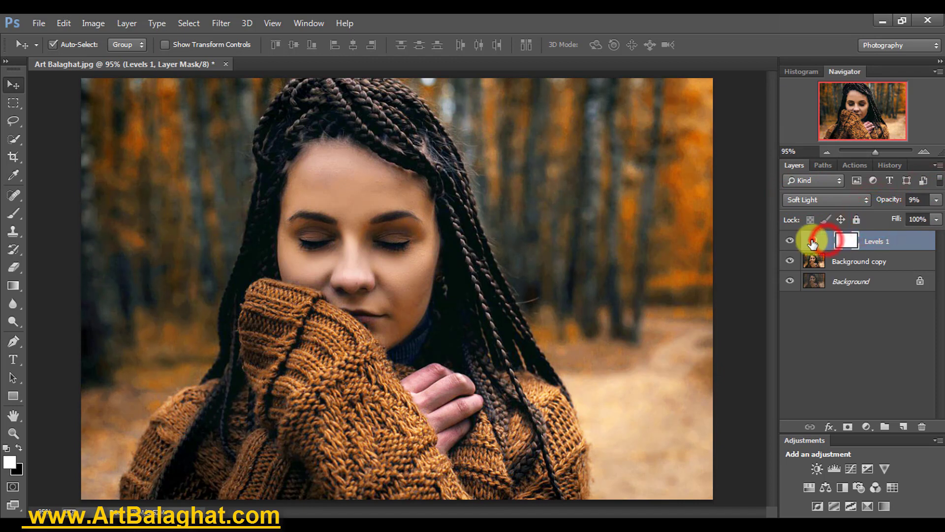
double_click(814, 241)
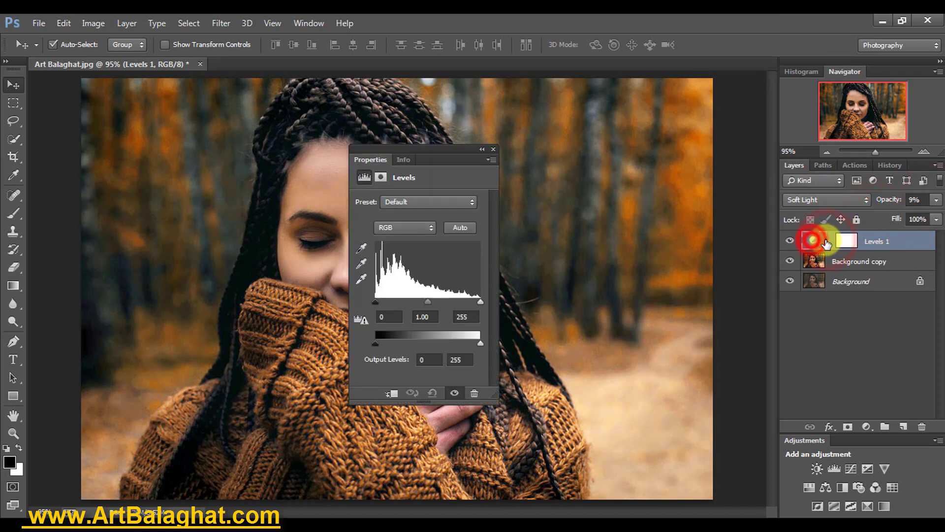
click(494, 148)
double_click(815, 239)
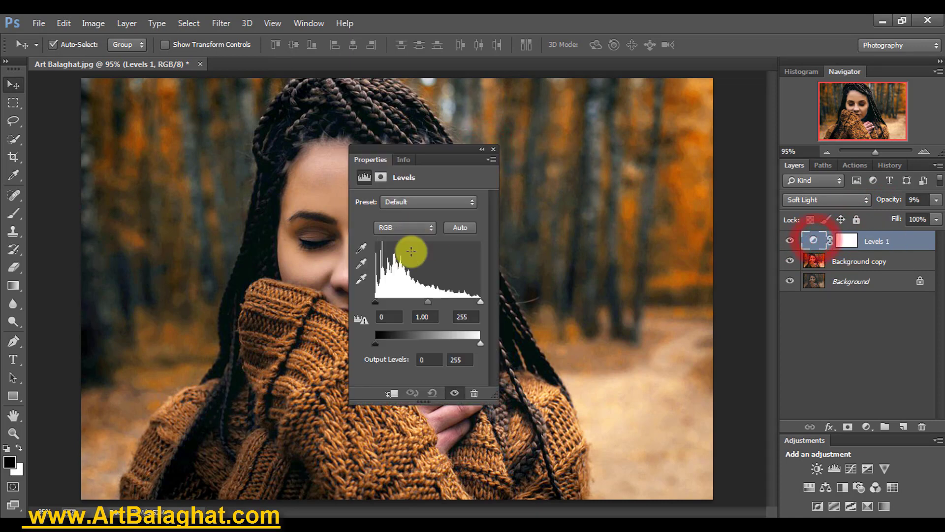
drag(427, 302, 386, 302)
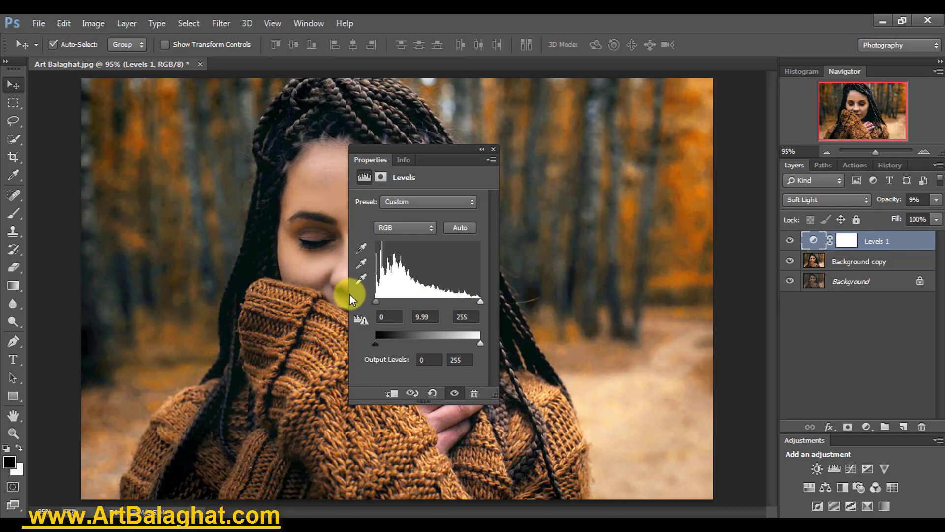
click(494, 149)
click(789, 242)
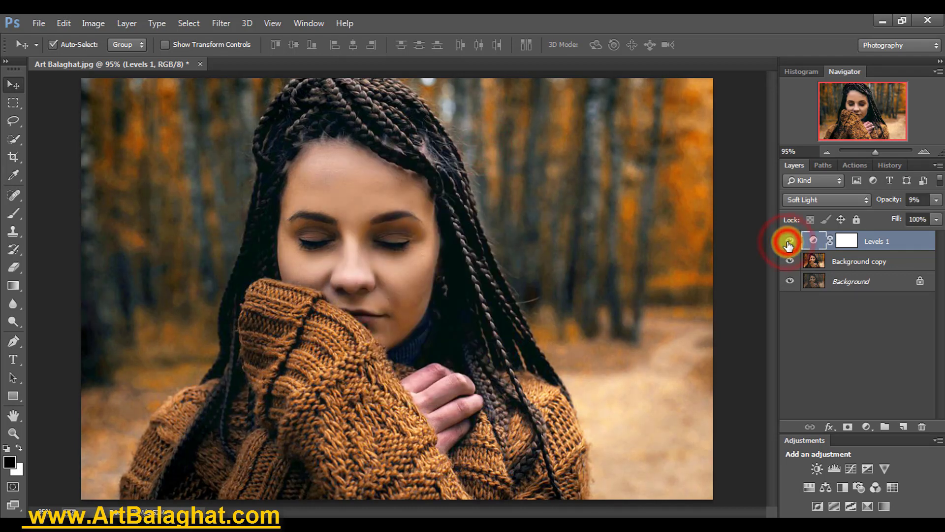
click(789, 241)
click(789, 241)
Merge Levels 1 with the Background copy via Merge Layers, then toggle the result to compare.
shift+click(888, 262)
right_click(888, 262)
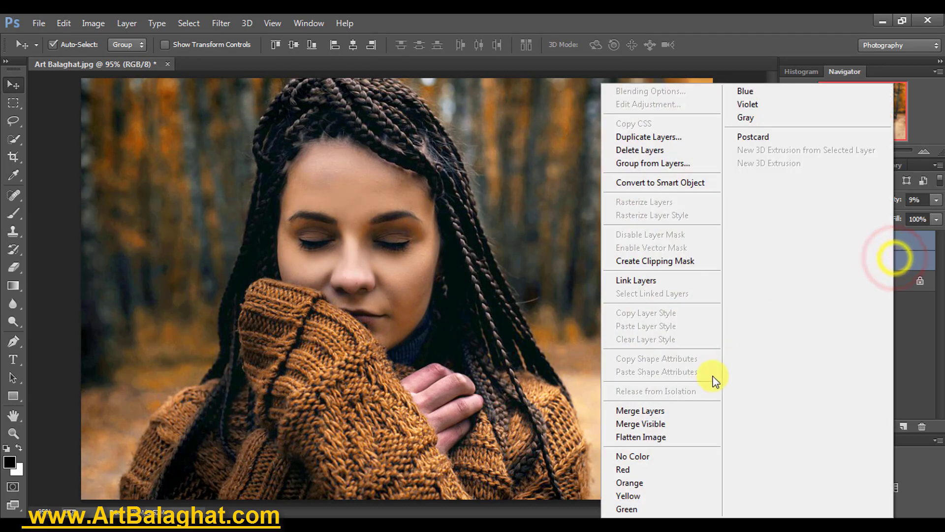
click(687, 411)
click(790, 241)
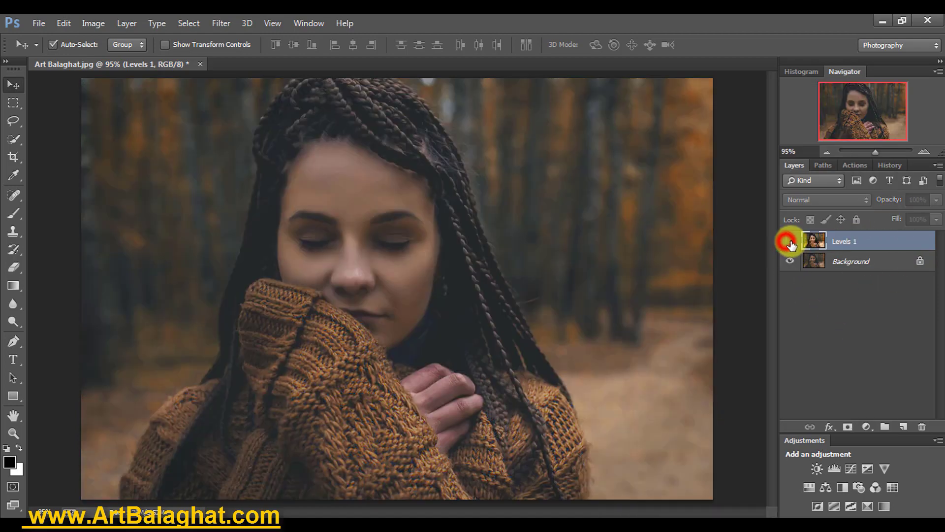